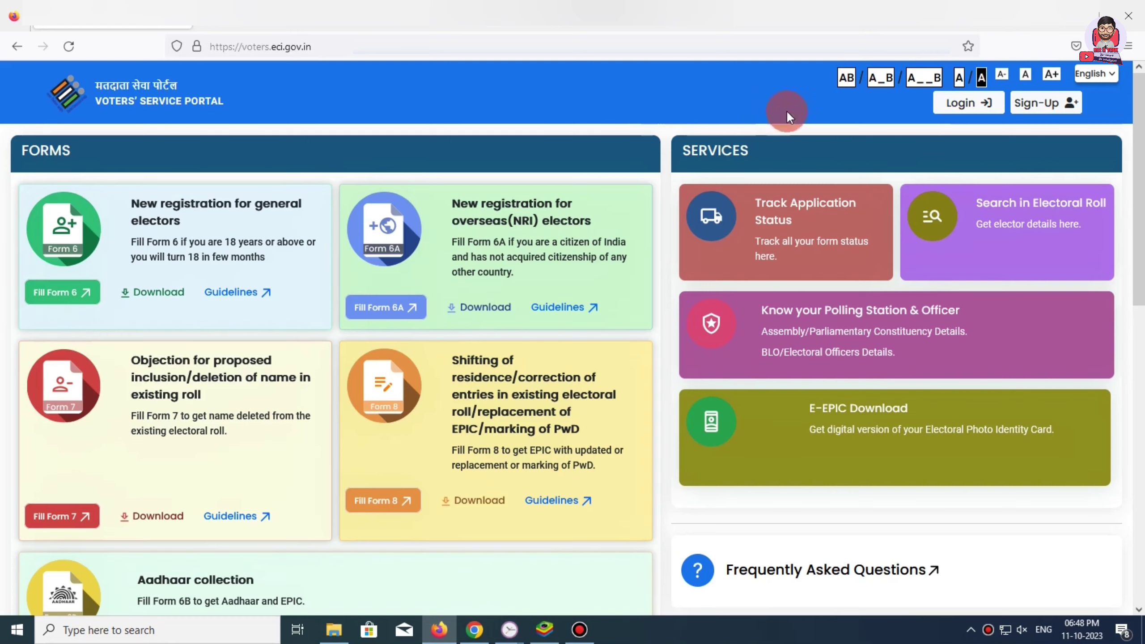
# Step: Open Sign-Up, review the mobile number and optional email fields, then switch to Login
pyautogui.click(1030, 103)
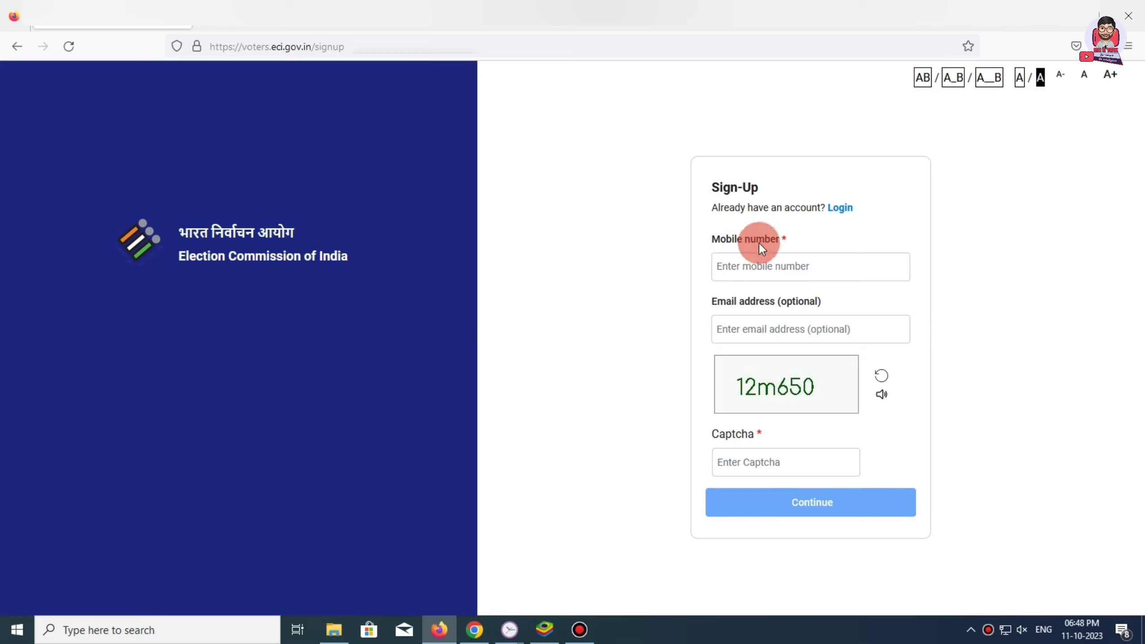
pyautogui.moveTo(740, 238); pyautogui.dragTo(793, 249)
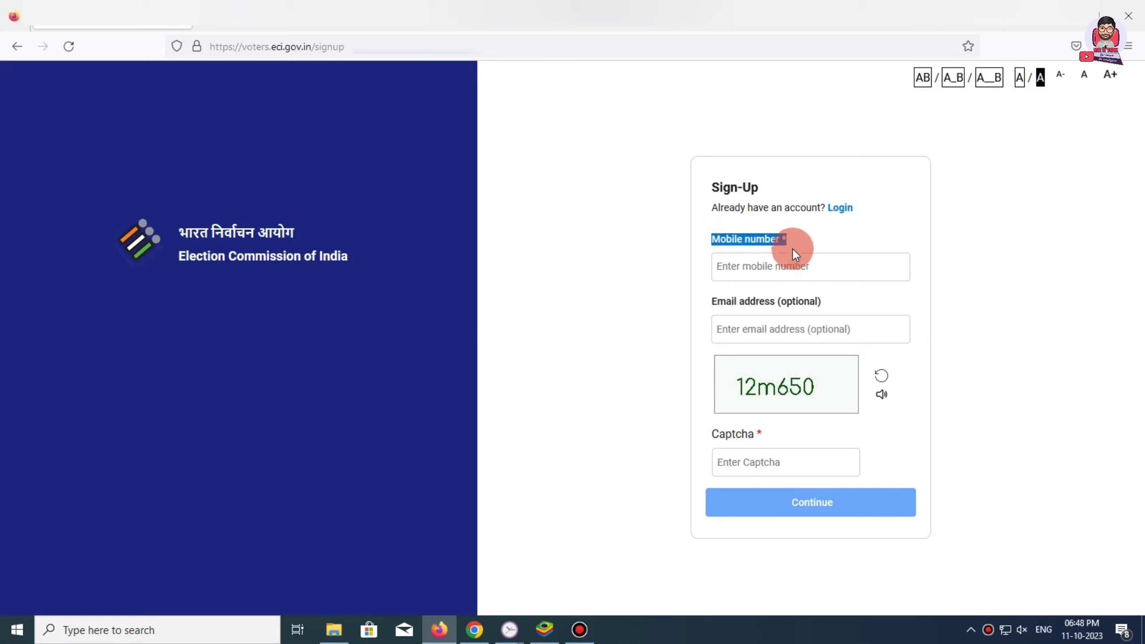
pyautogui.click(793, 264)
pyautogui.moveTo(712, 301); pyautogui.dragTo(825, 303)
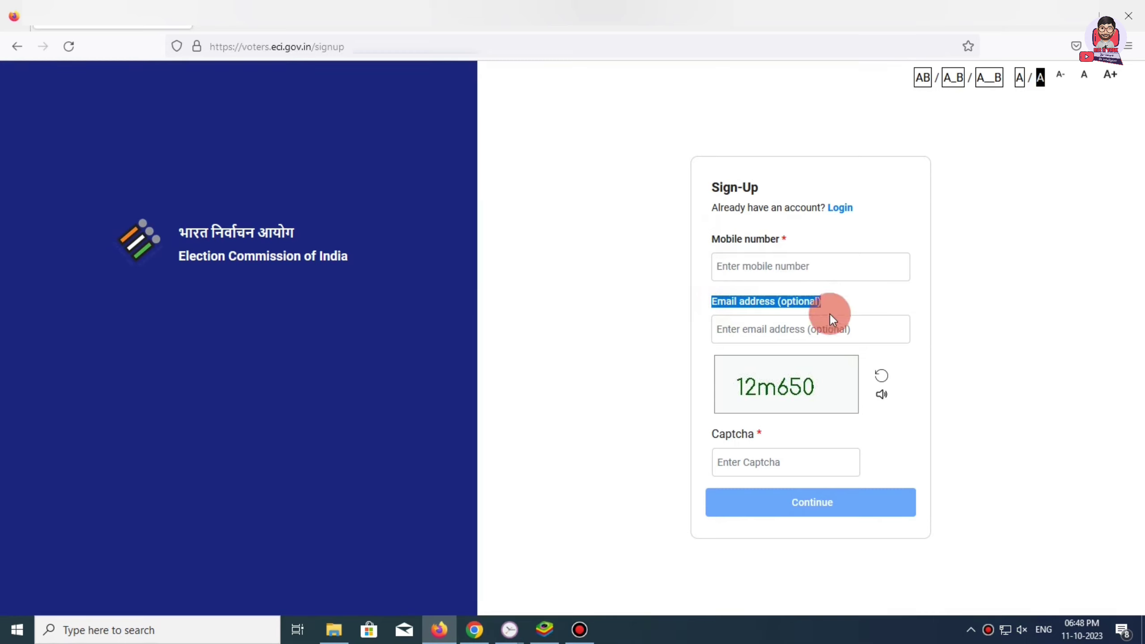
pyautogui.click(790, 328)
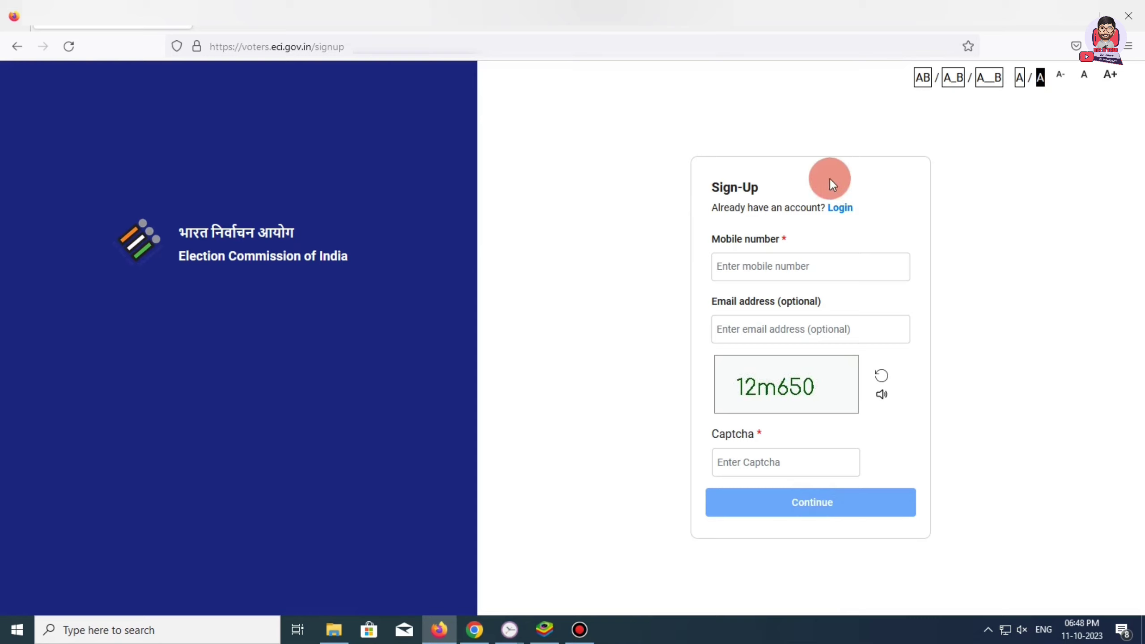
pyautogui.click(849, 215)
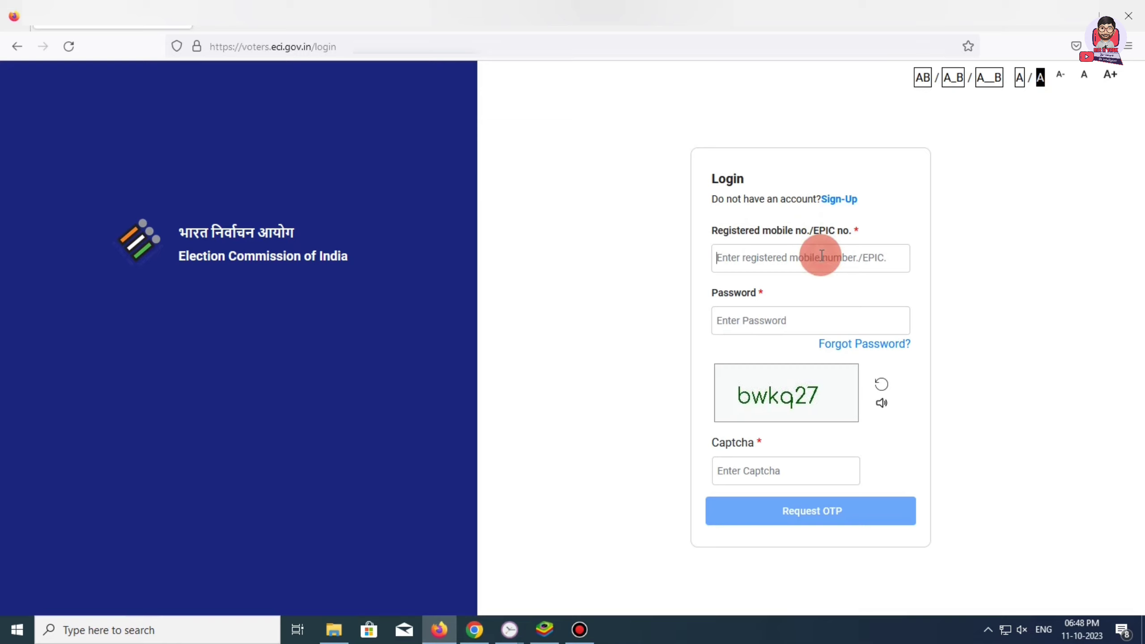
# Step: Log in with the account password and the six-digit OTP sent to the registered mobile
pyautogui.click(763, 322)
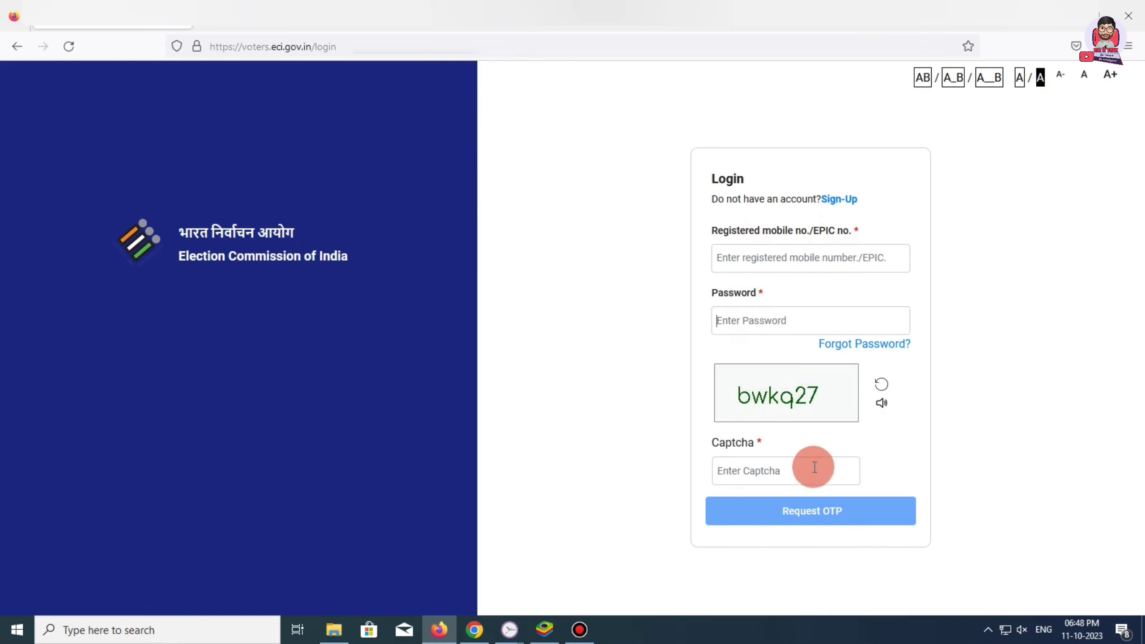
pyautogui.click(821, 518)
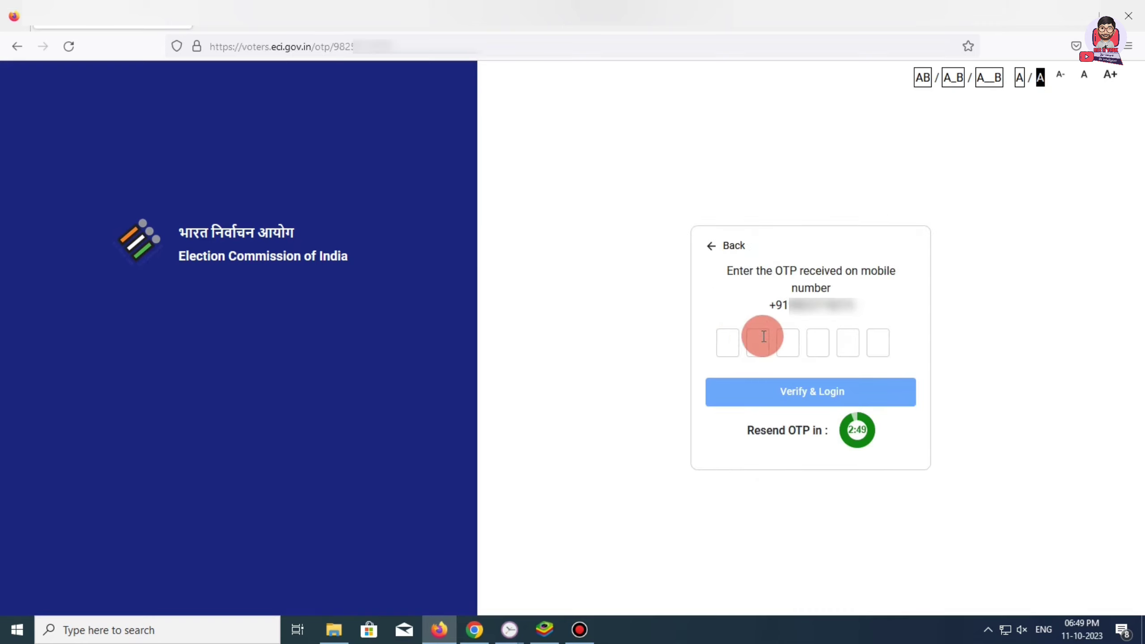
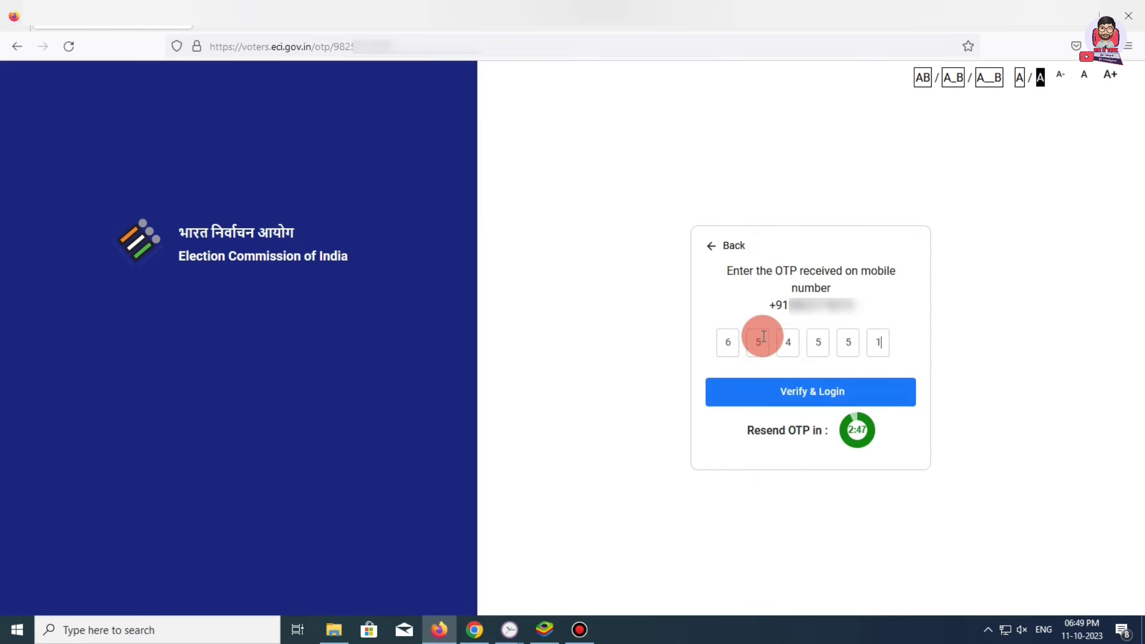
pyautogui.click(806, 392)
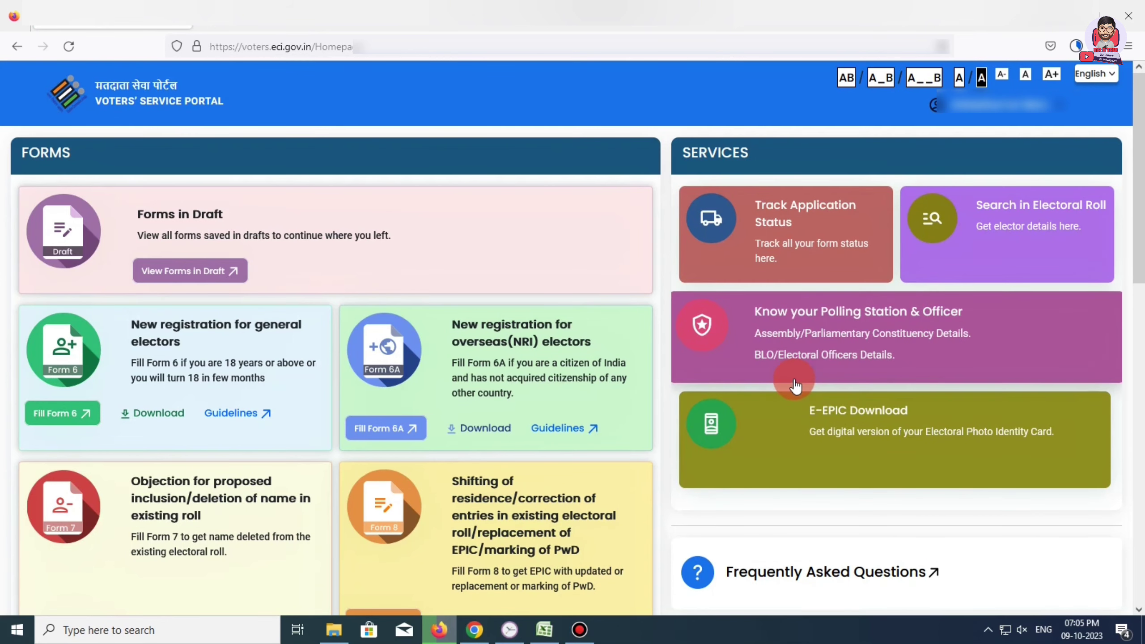
# Step: Scroll down the signed-in home page and start Fill Form 8
pyautogui.scroll(-2, 475, 508)
pyautogui.scroll(-1, 476, 507)
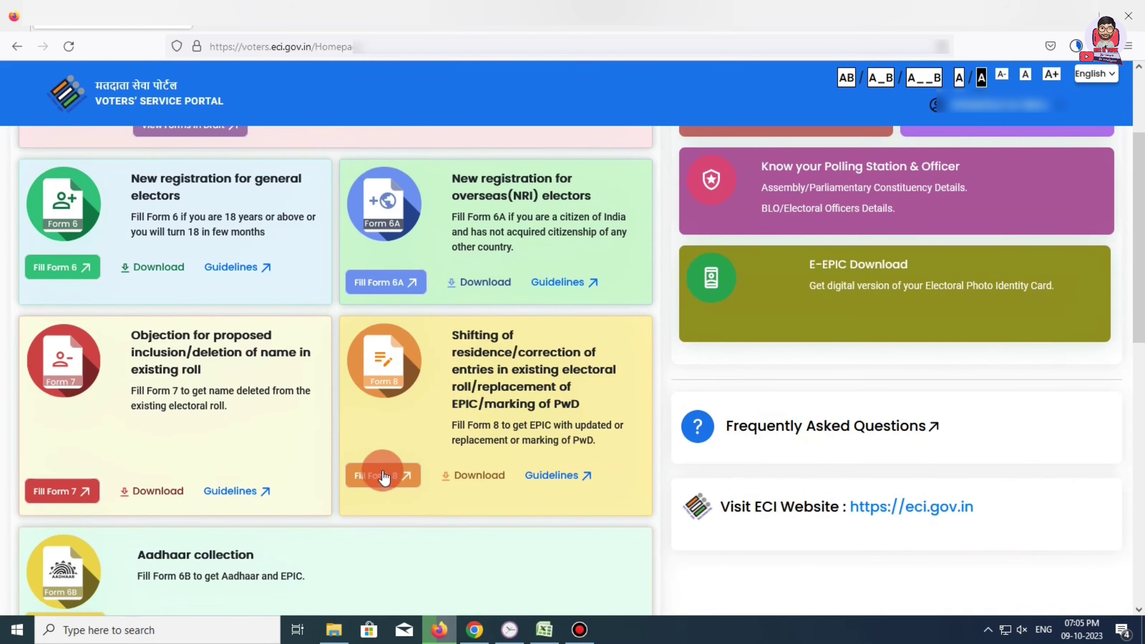
pyautogui.click(378, 478)
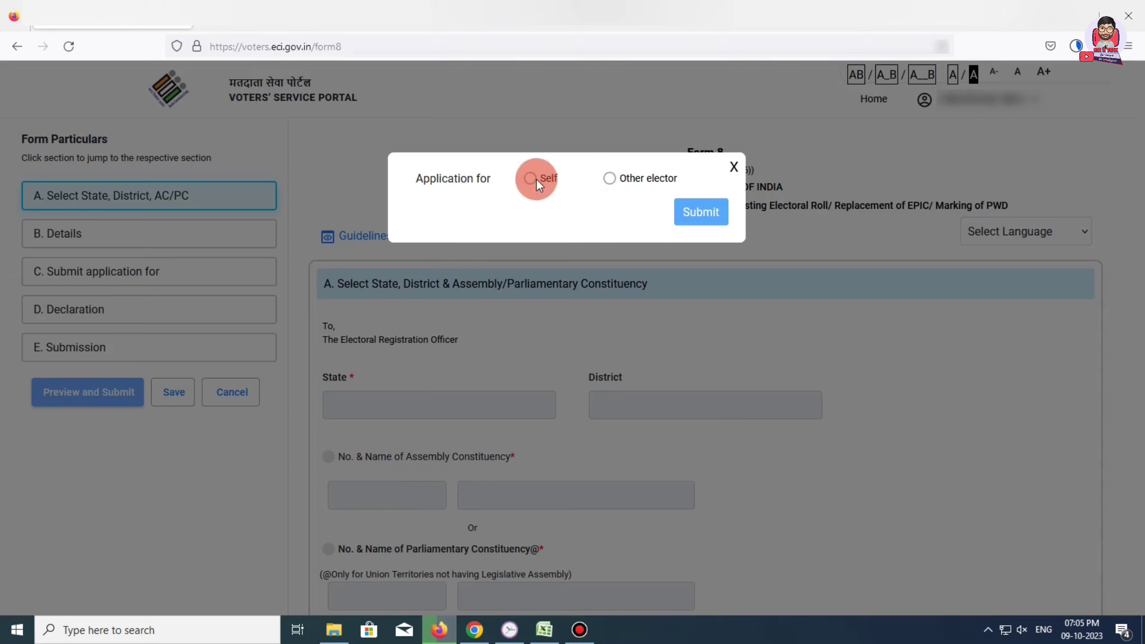
# Step: Apply as Self, fetch your elector record by EPIC number, and choose Replacement EPIC without correction
pyautogui.click(609, 179)
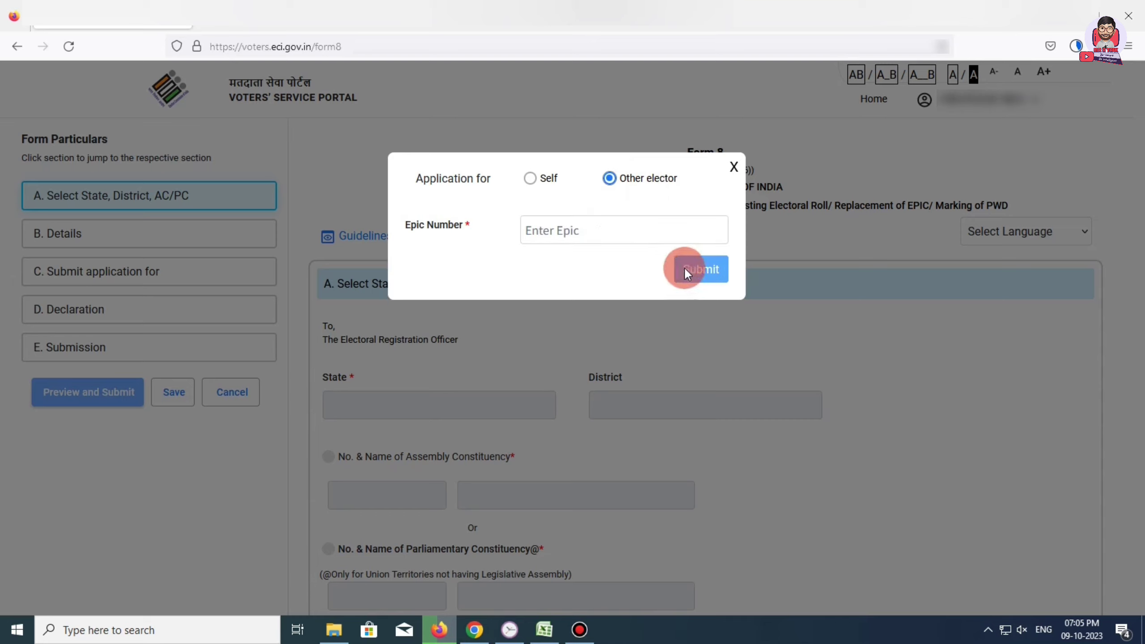
pyautogui.click(531, 179)
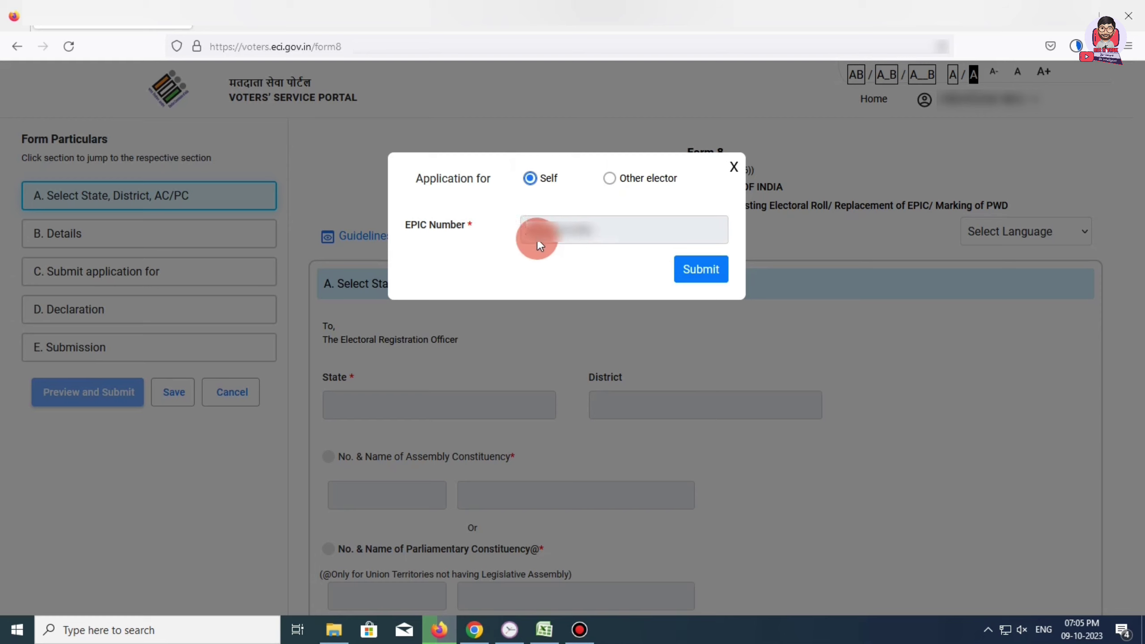
pyautogui.click(704, 270)
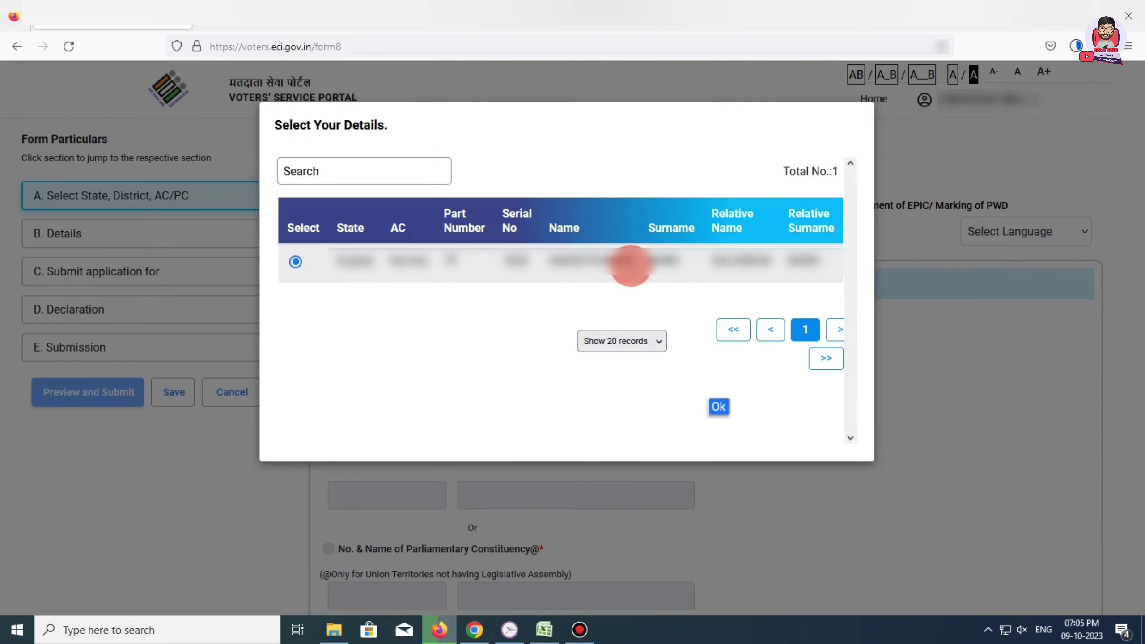
pyautogui.click(720, 406)
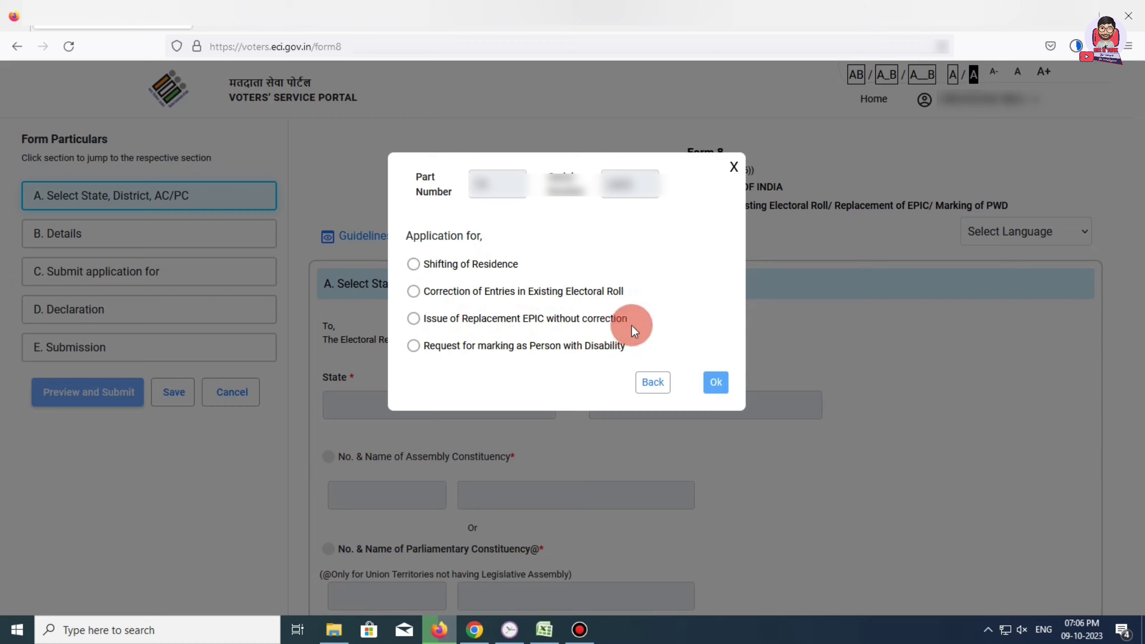
pyautogui.click(413, 318)
pyautogui.click(718, 383)
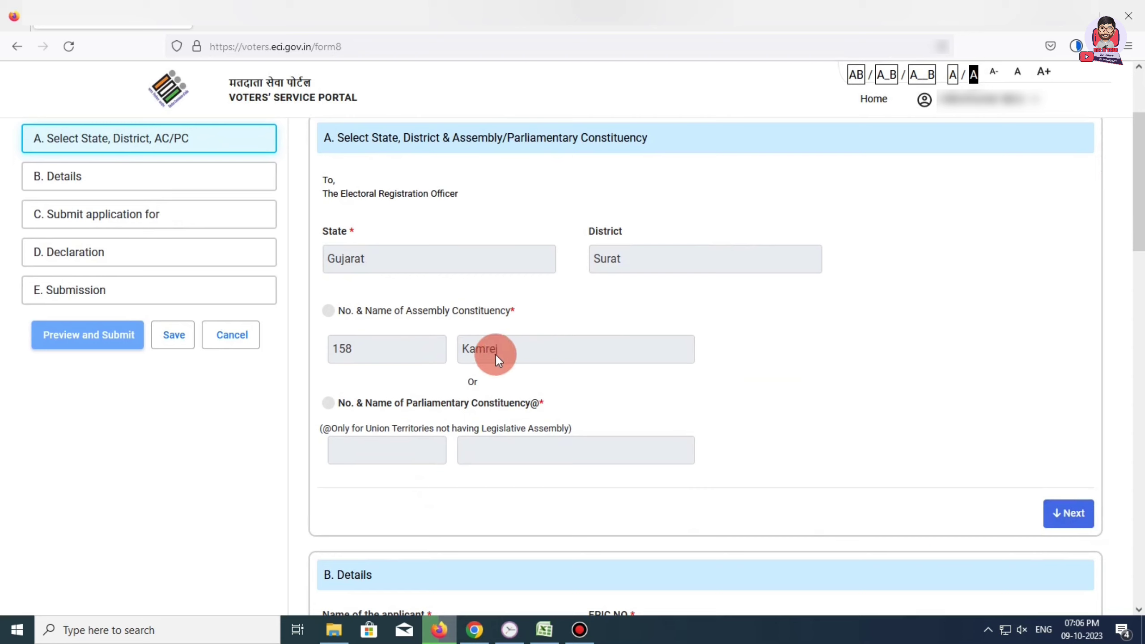
# Step: Advance through sections A and B, try the Lost, Destroyed and Mutilated reasons, and keep Destroyed
pyautogui.click(1075, 513)
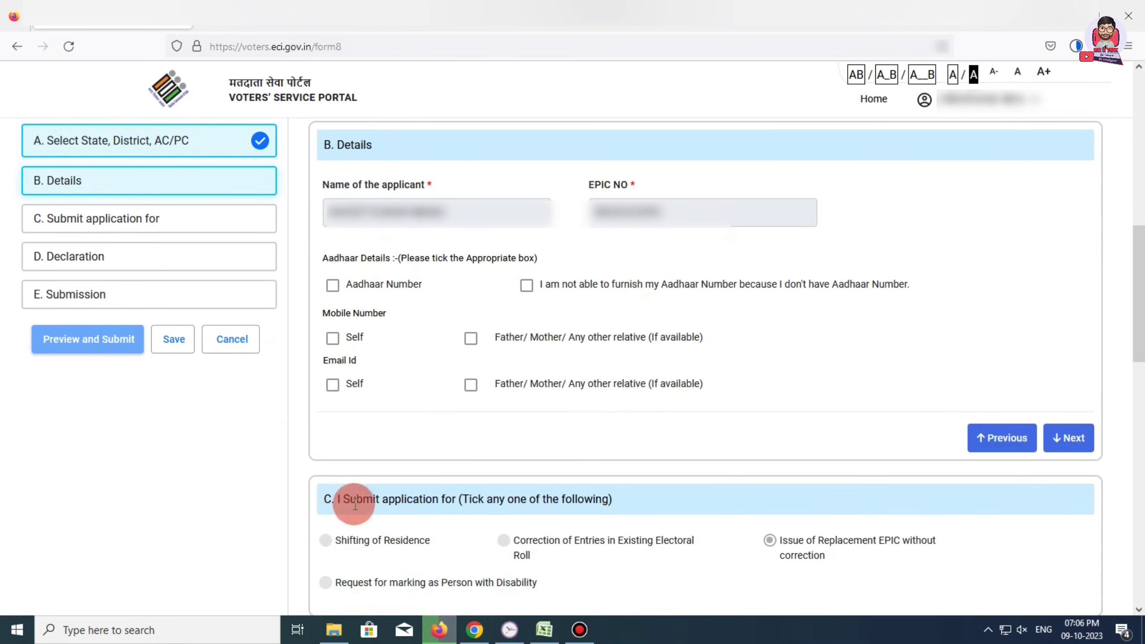
pyautogui.click(1073, 438)
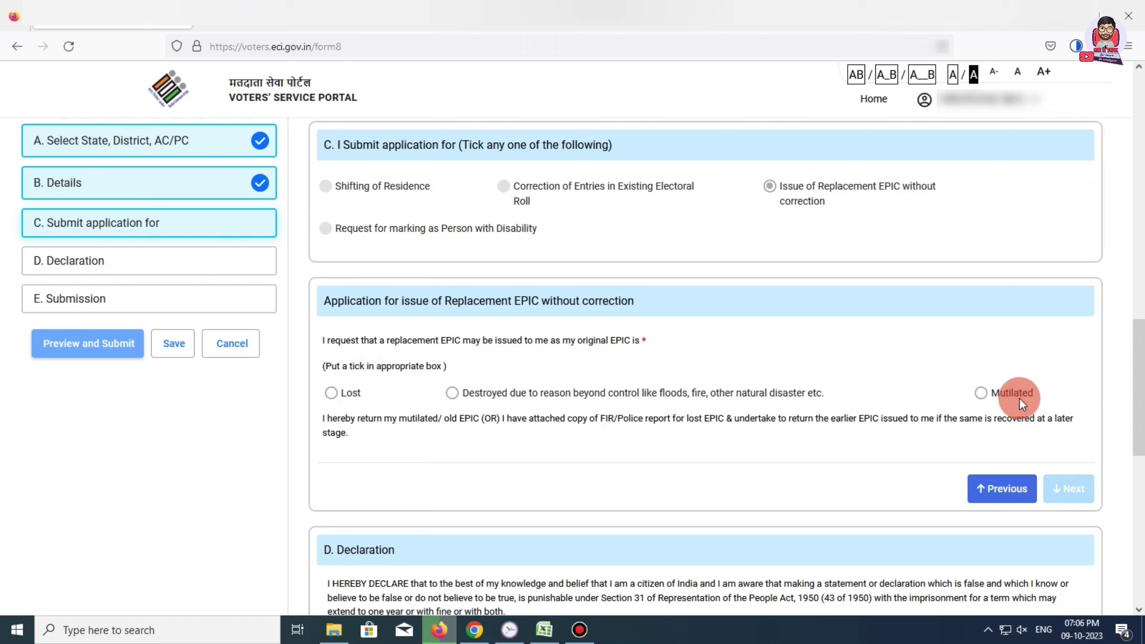
pyautogui.click(452, 393)
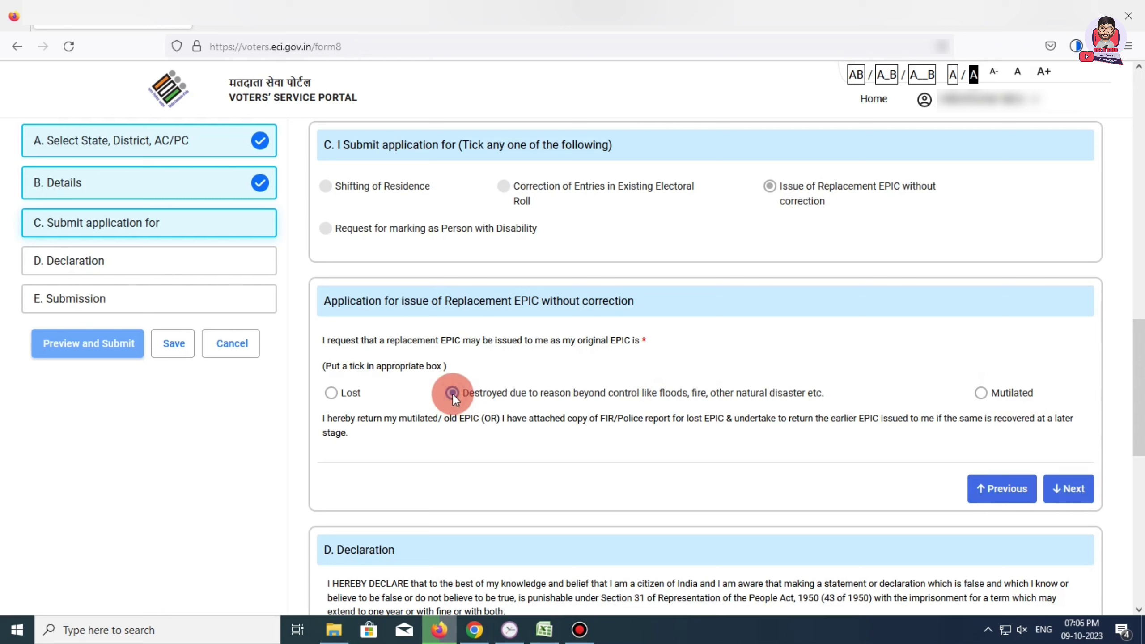
pyautogui.click(333, 393)
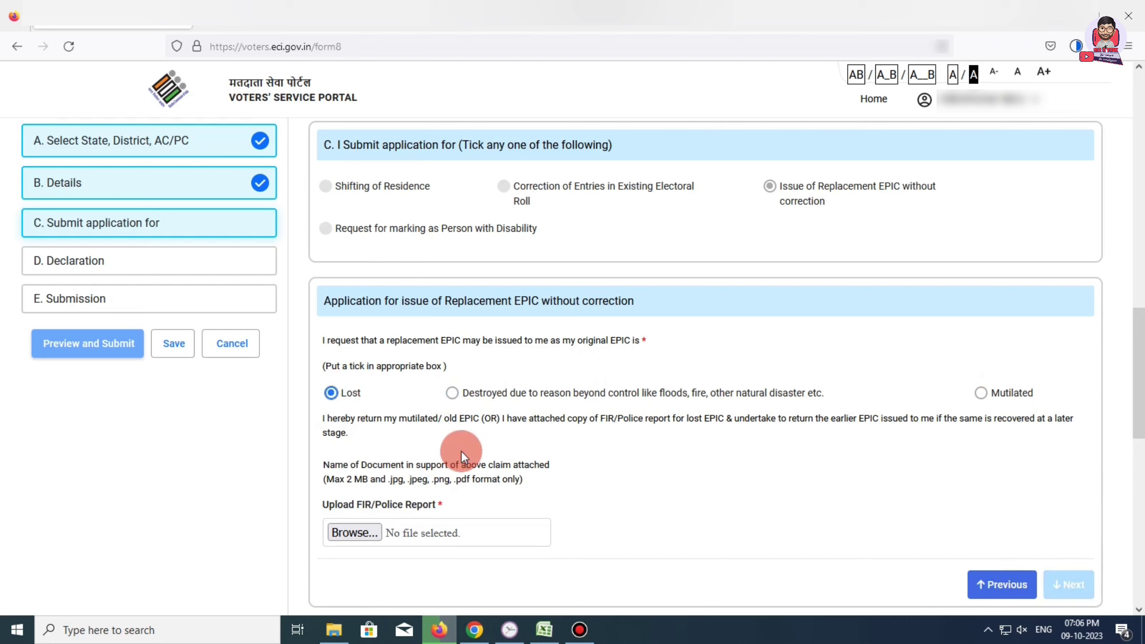
pyautogui.click(451, 394)
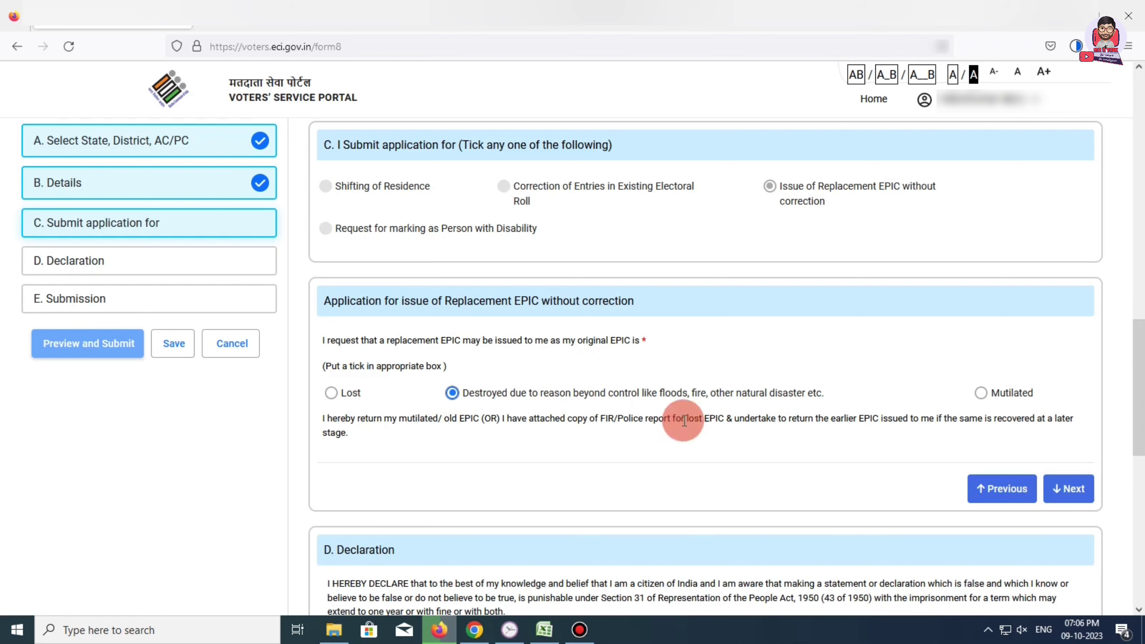
pyautogui.click(981, 393)
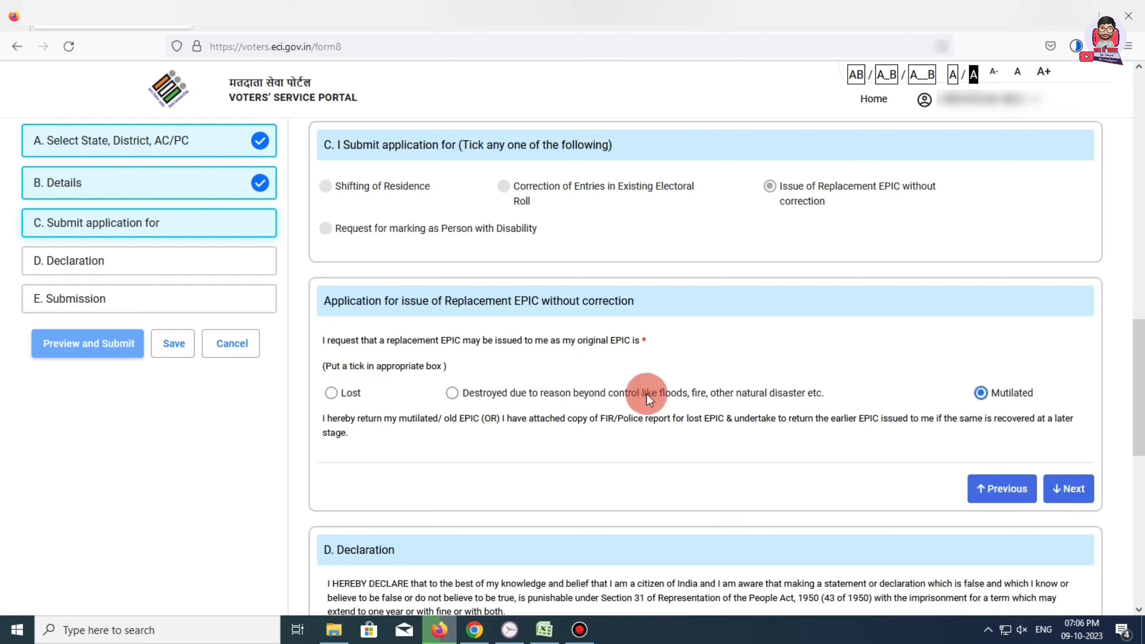
pyautogui.click(441, 396)
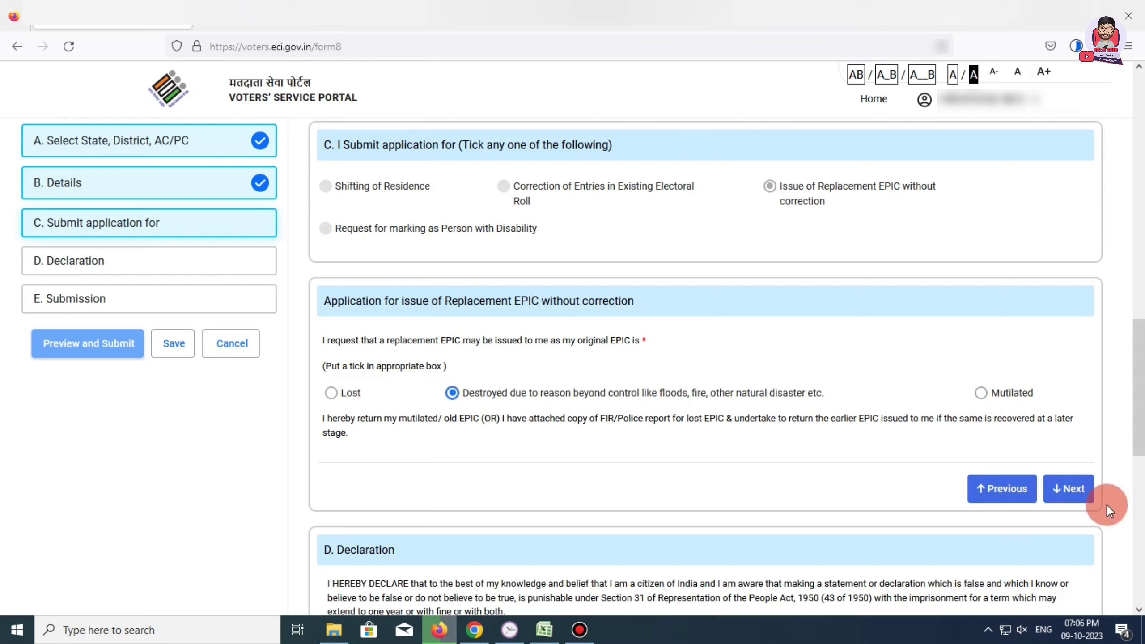
pyautogui.click(1082, 495)
pyautogui.click(1082, 495)
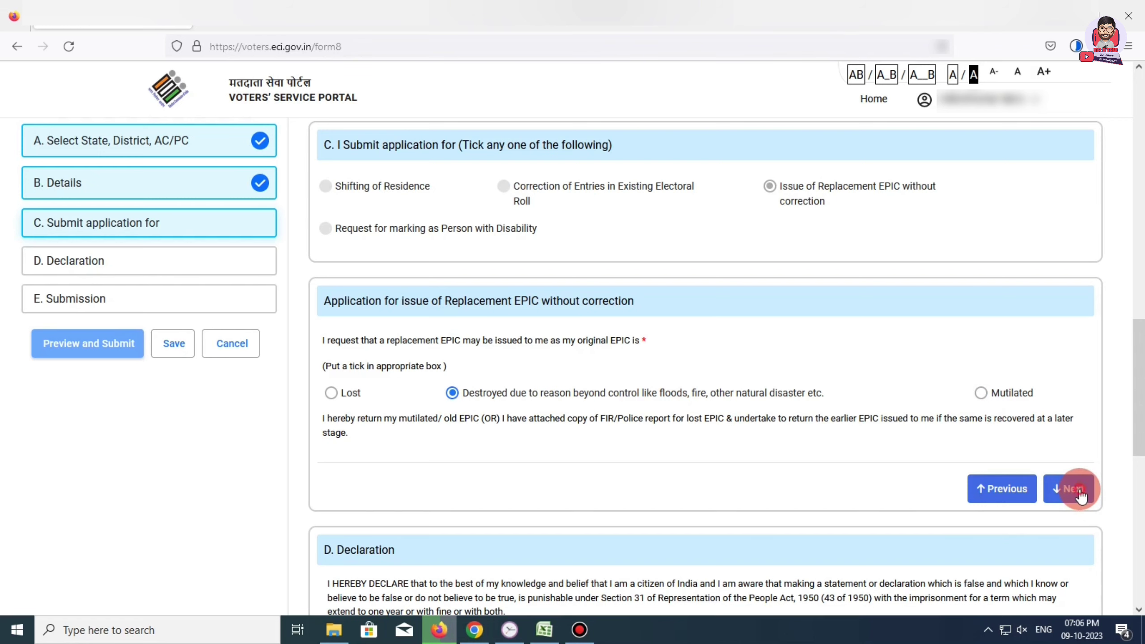
# Step: Set the declaration place to SURAT and complete the Declaration section
pyautogui.click(646, 275)
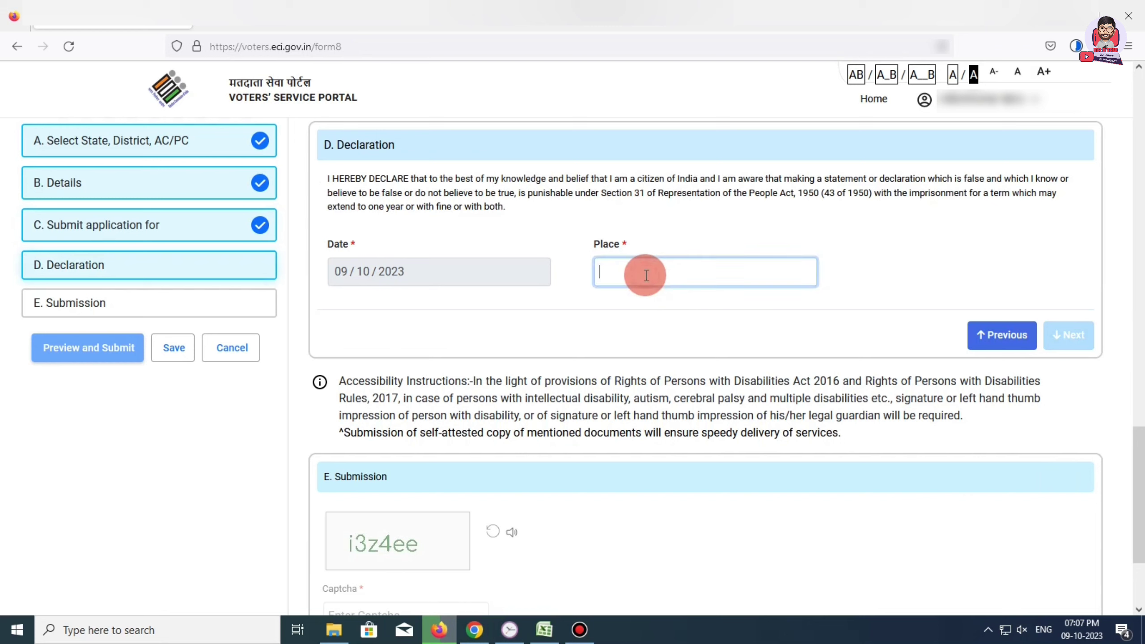
pyautogui.write('SURAT')
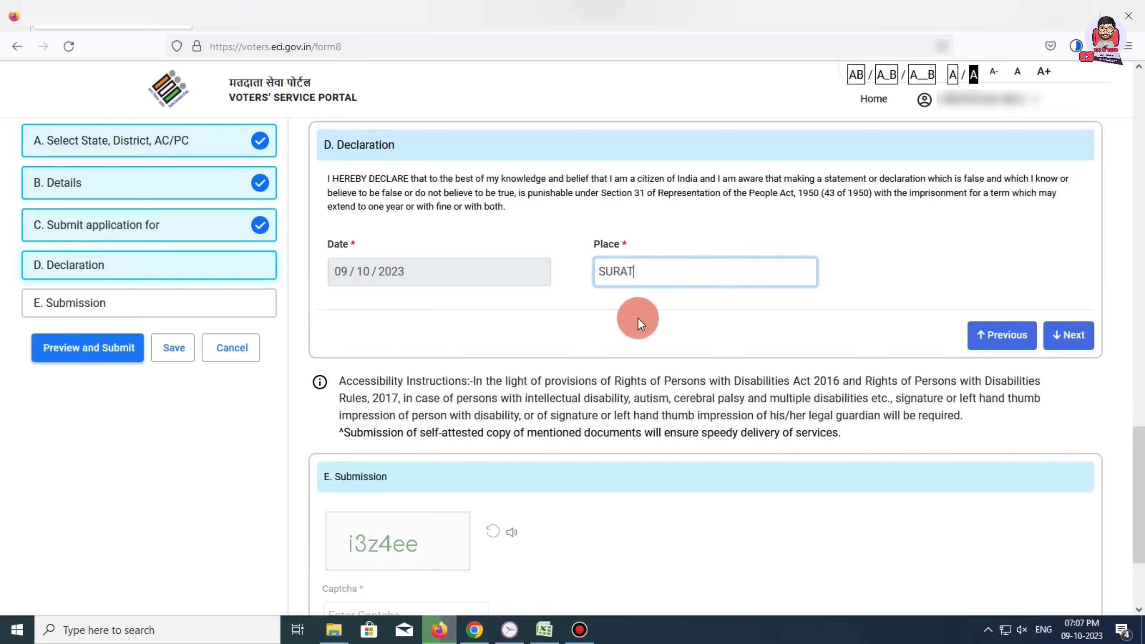
pyautogui.click(1080, 334)
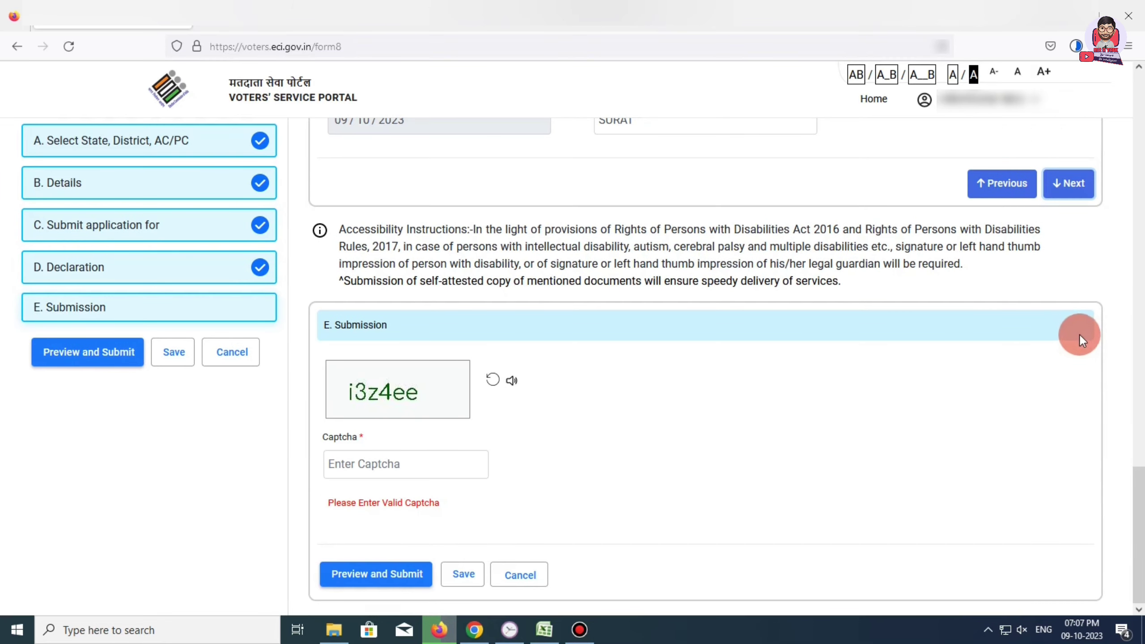
# Step: Enter the captcha code and open the Form 8 preview
pyautogui.click(452, 466)
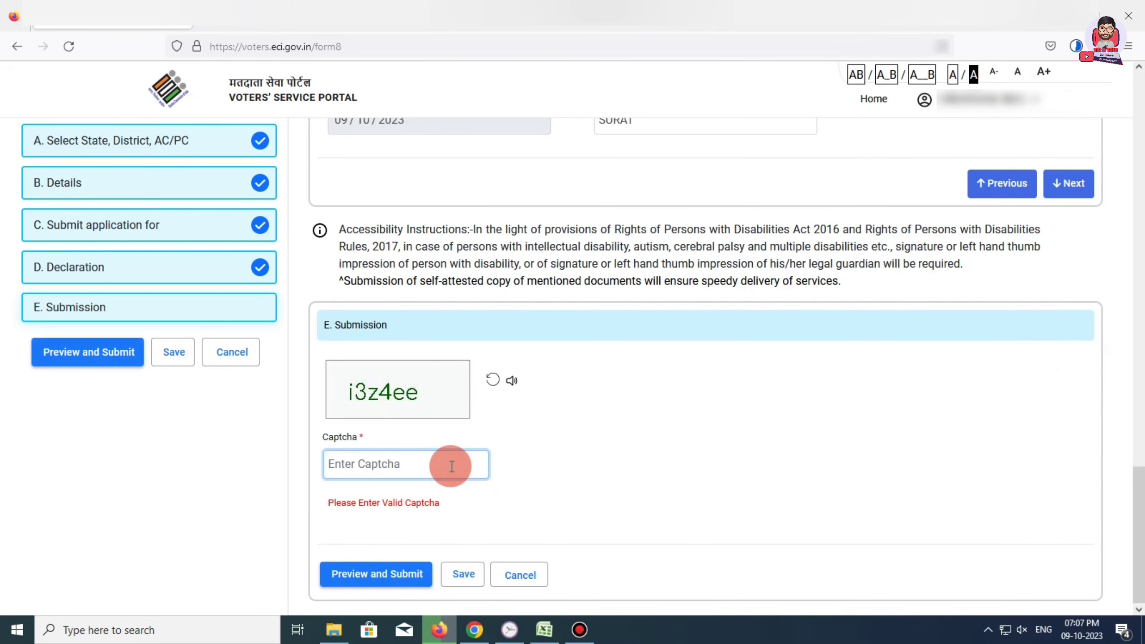
pyautogui.write('i3z4ee')
pyautogui.click(383, 578)
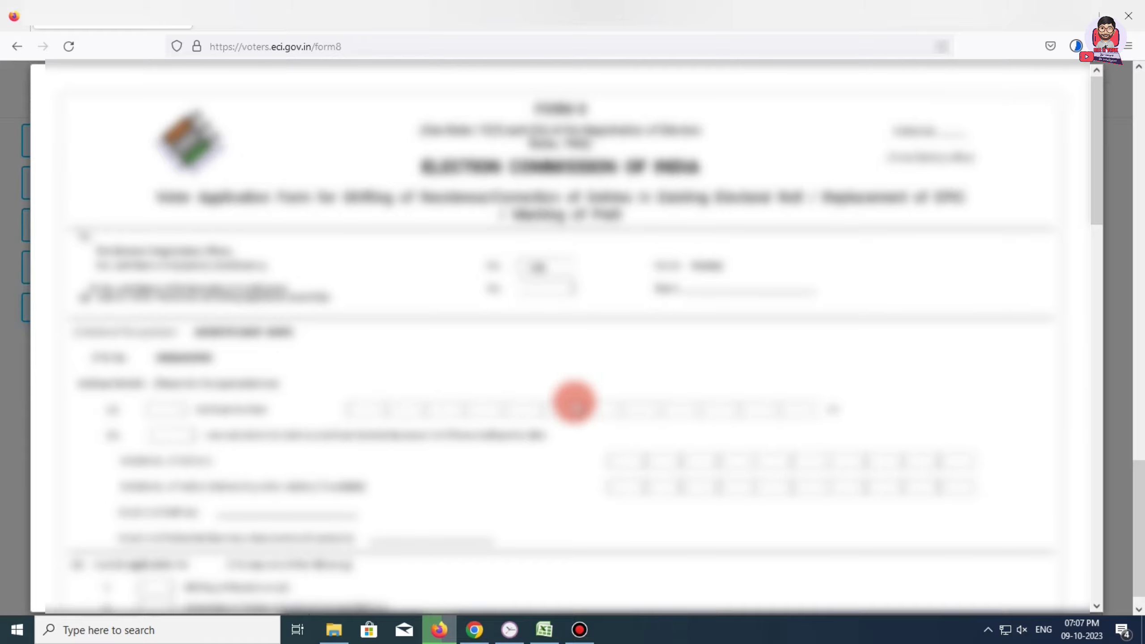
# Step: Review the Form 8 preview down to the bottom and submit the application
pyautogui.scroll(-15, 622, 399)
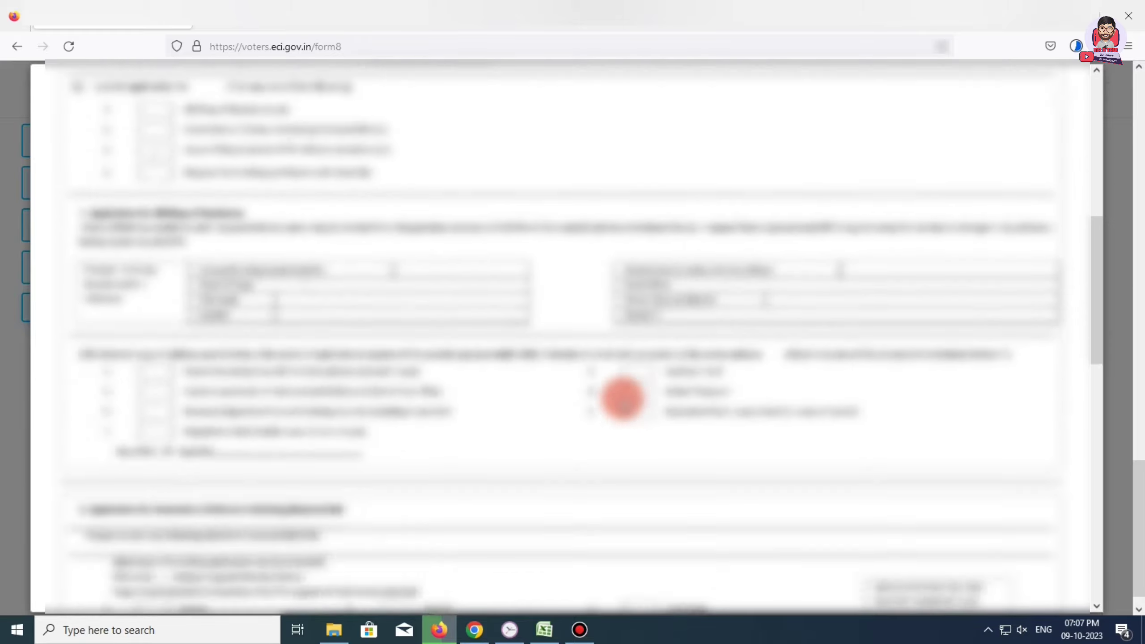
pyautogui.scroll(-15, 623, 398)
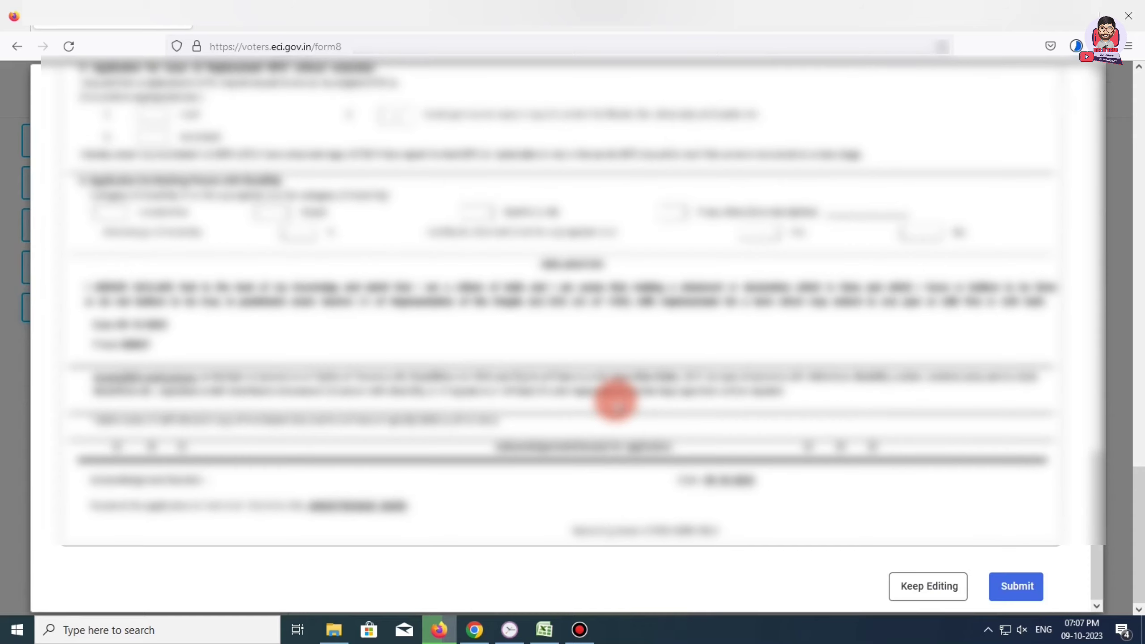
pyautogui.click(938, 594)
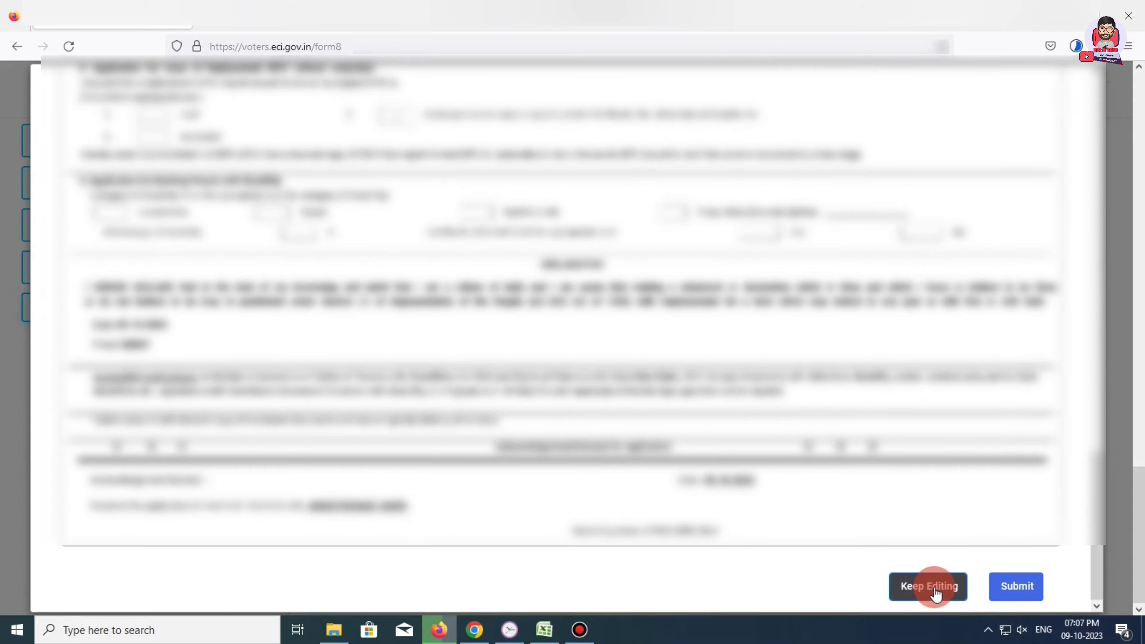
pyautogui.click(1021, 590)
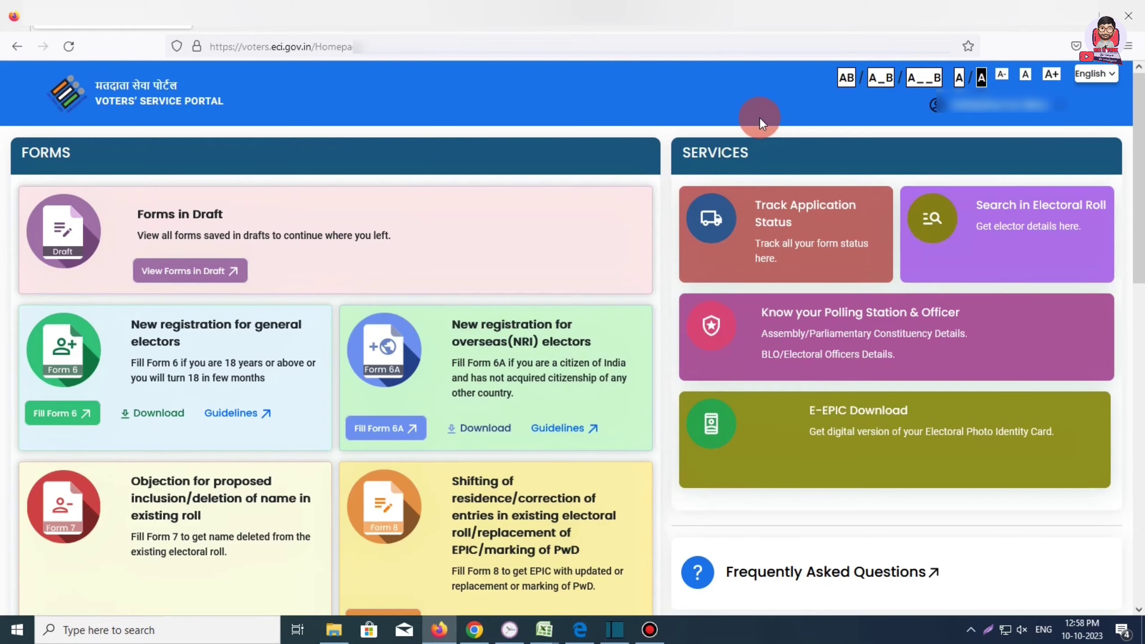
# Step: Open Track Application Status by Reference Number and set the State to Gujarat
pyautogui.click(805, 239)
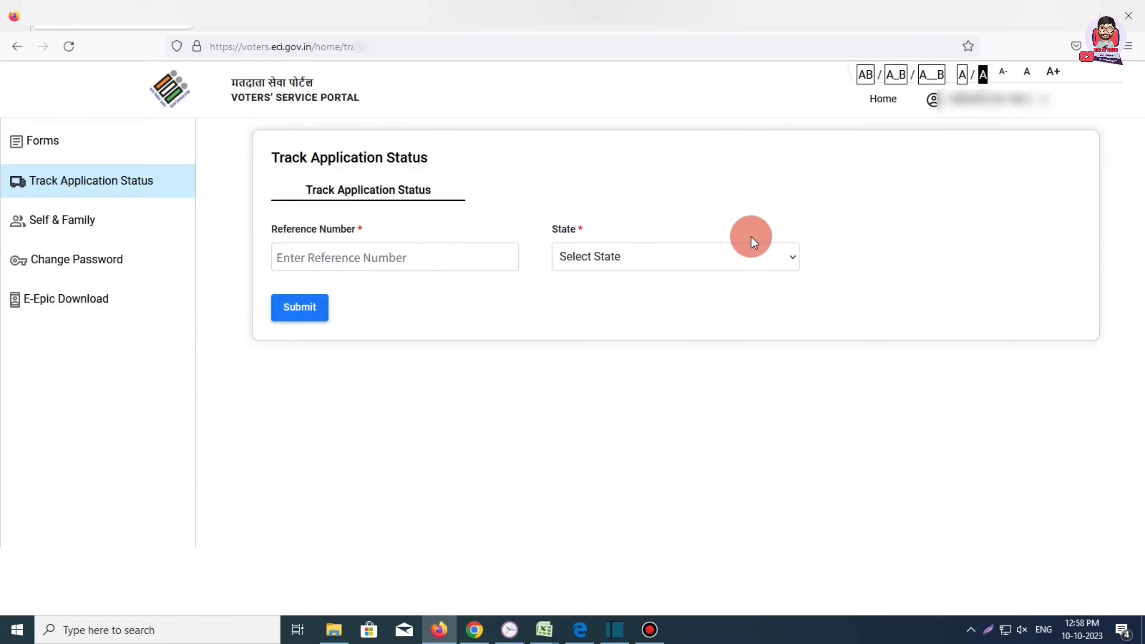
pyautogui.click(413, 263)
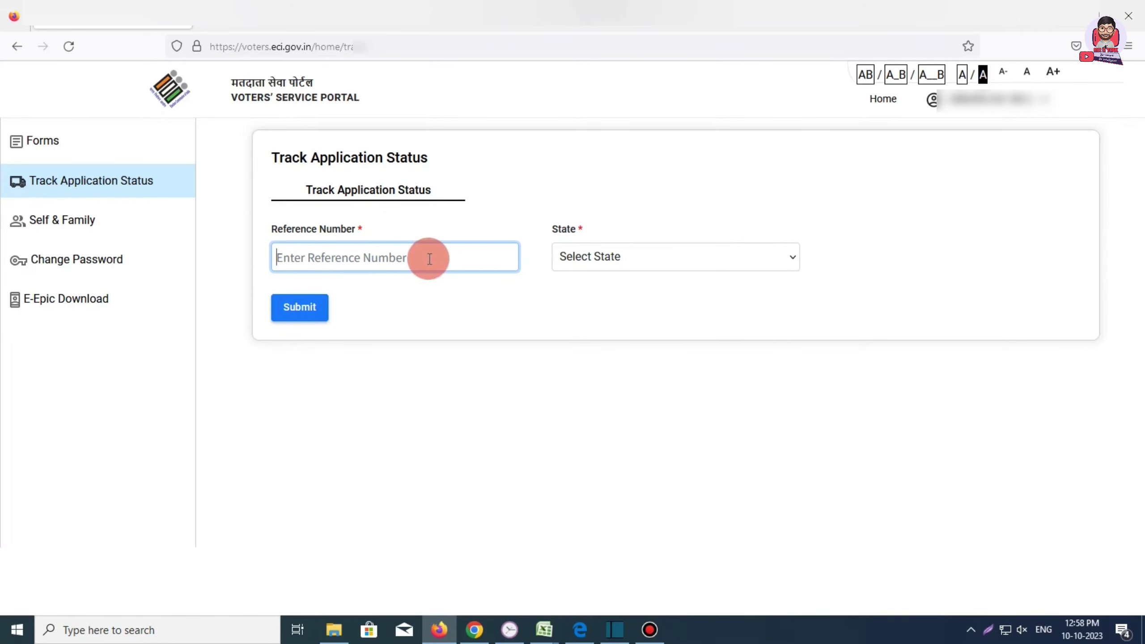
pyautogui.click(662, 258)
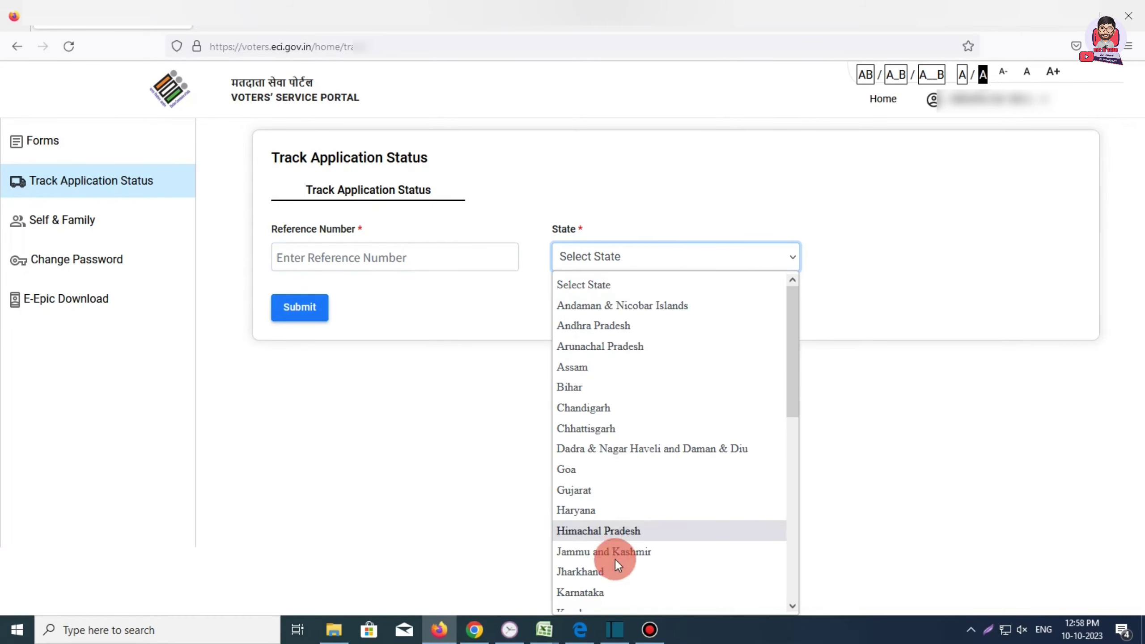
pyautogui.click(607, 490)
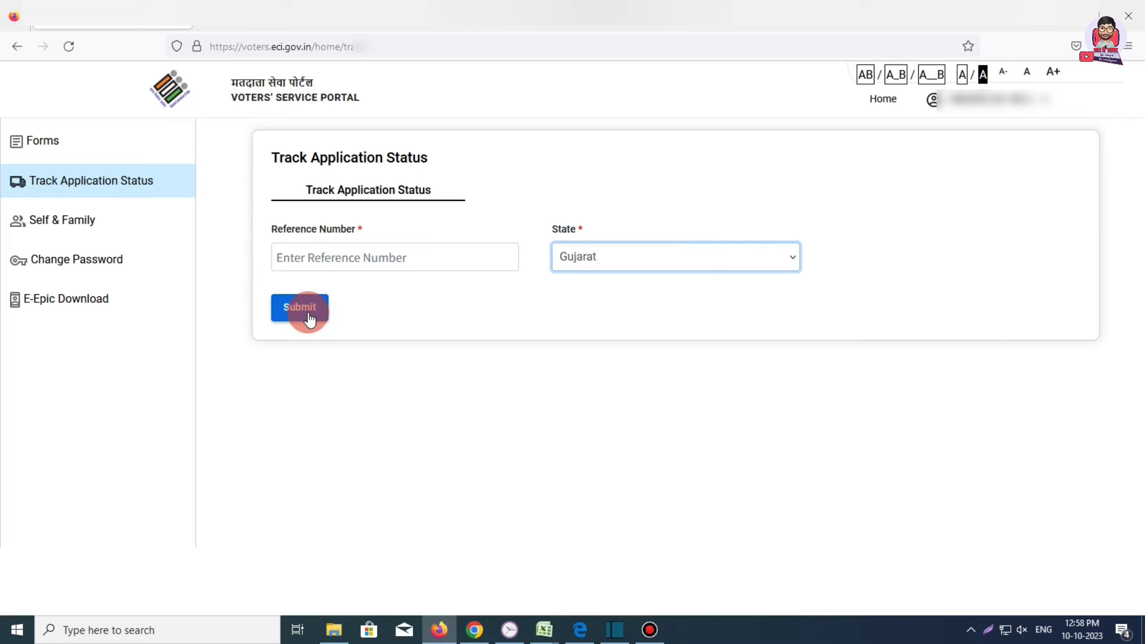